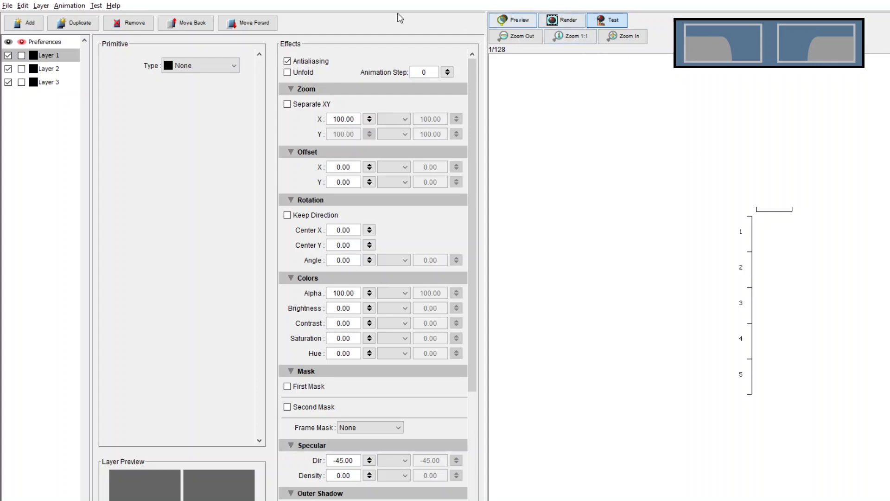
Unlink width and height in Preferences and set the canvas to 192 × 96 pixels
left_click(48, 42)
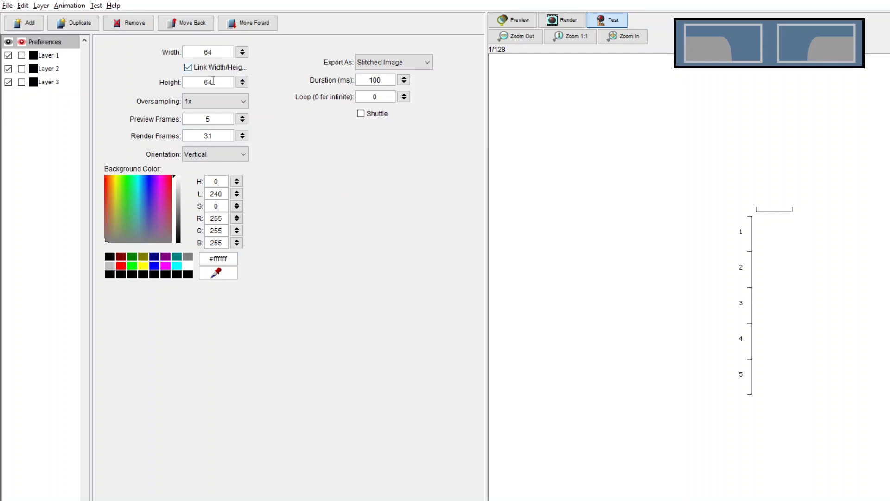
left_click(189, 67)
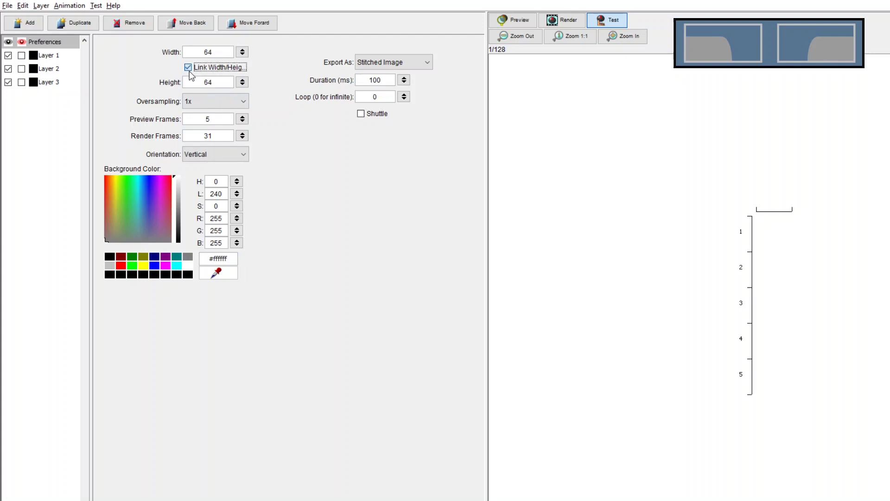
double_click(202, 83)
type("32")
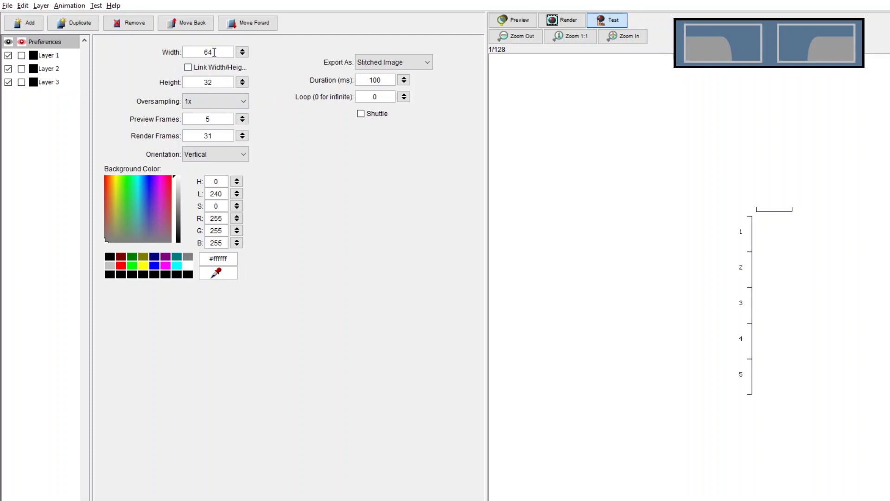
double_click(209, 51)
type("192")
double_click(217, 84)
type("96")
Set the background colour to hex #477492
left_click_drag(212, 259, 233, 258)
type("477")
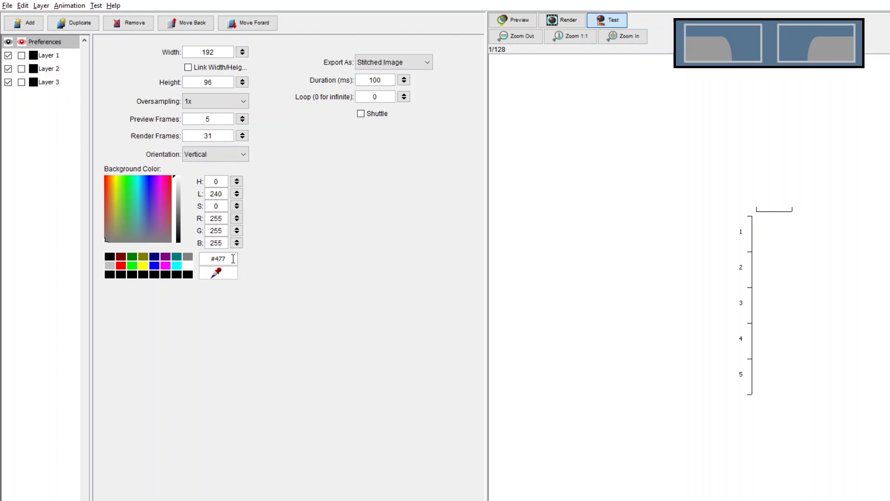
type("492")
key("Return")
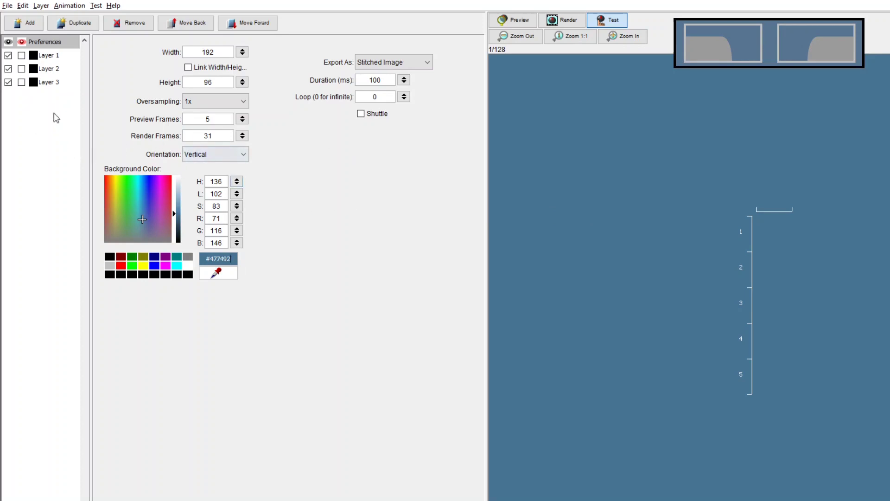
Switch the canvas display to preview mode
left_click(515, 20)
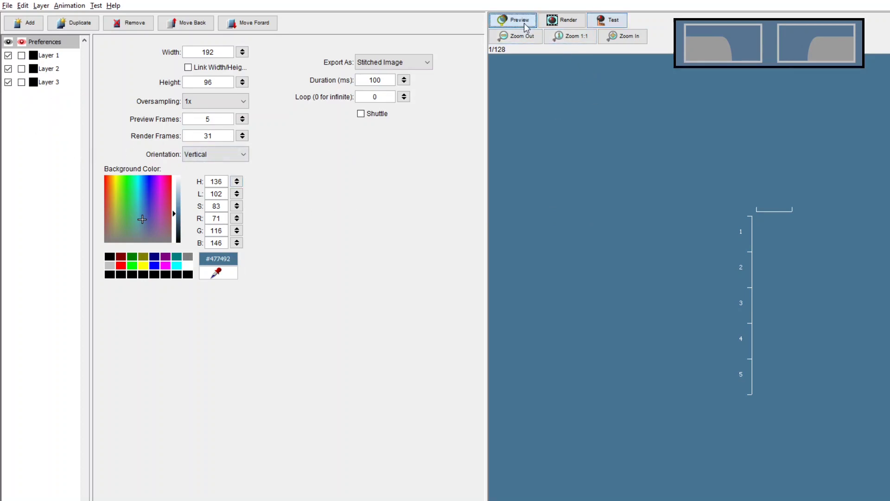
left_click(614, 24)
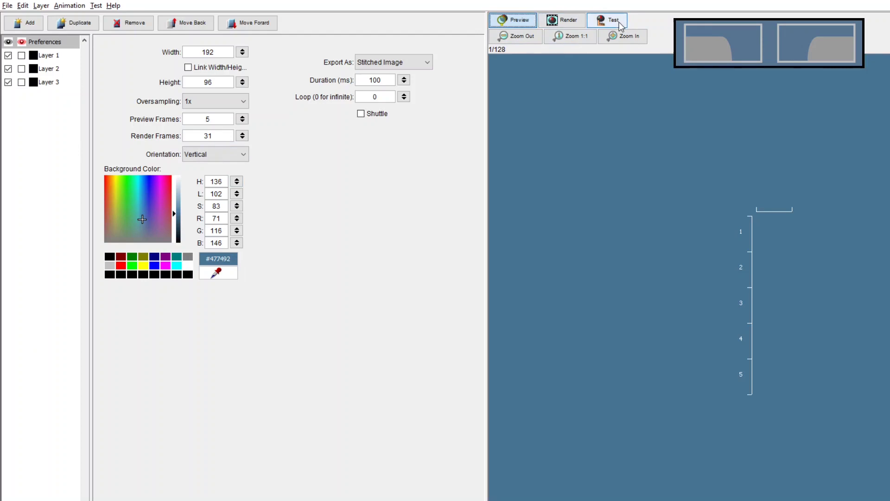
left_click(523, 23)
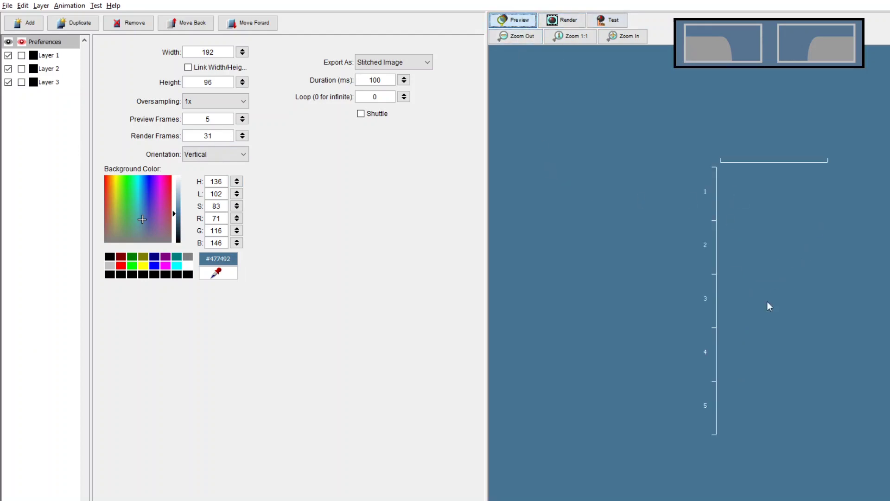
Make Layer 3 a light grey #c0c0c0 Rectangle with Separate XY and Zoom X 88
left_click(49, 82)
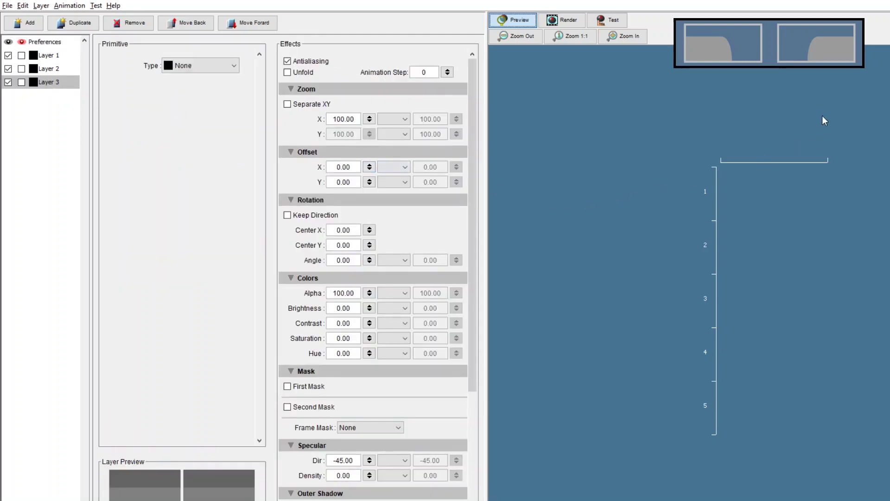
left_click(233, 65)
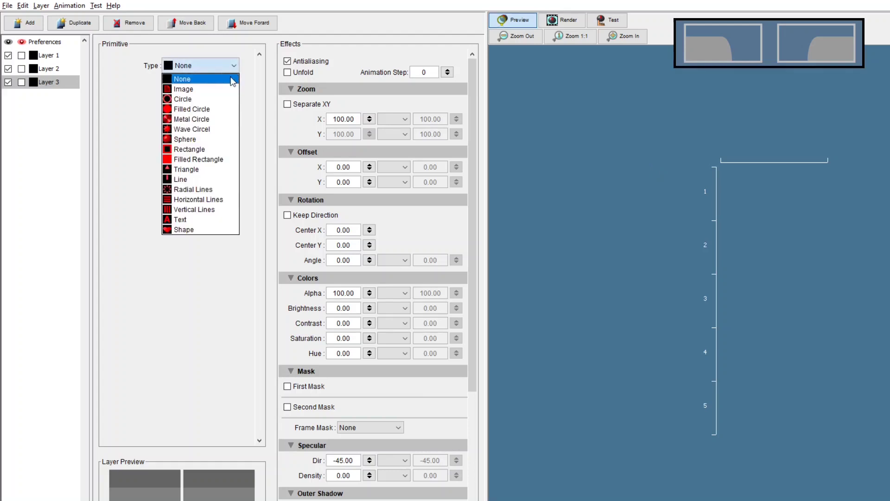
left_click(206, 151)
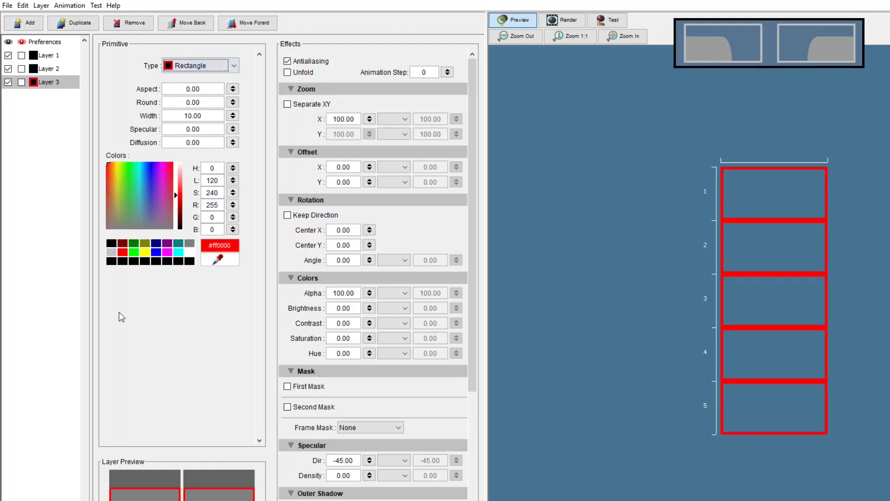
left_click(111, 253)
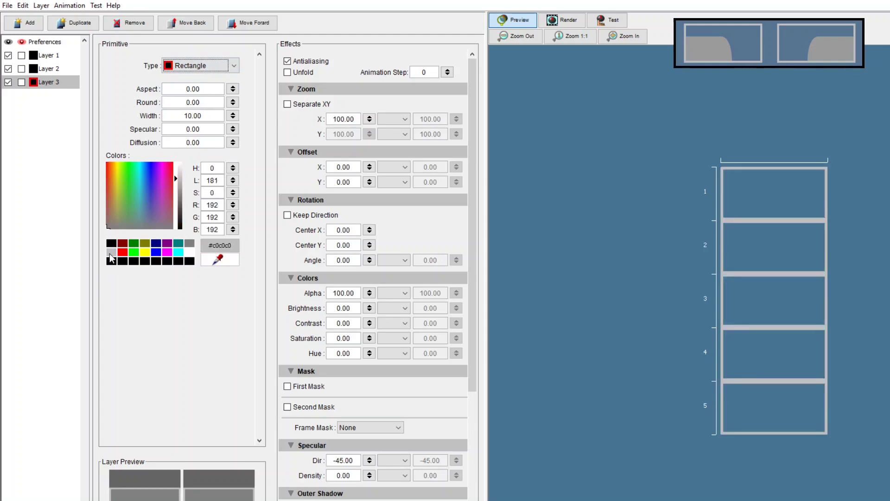
left_click(288, 106)
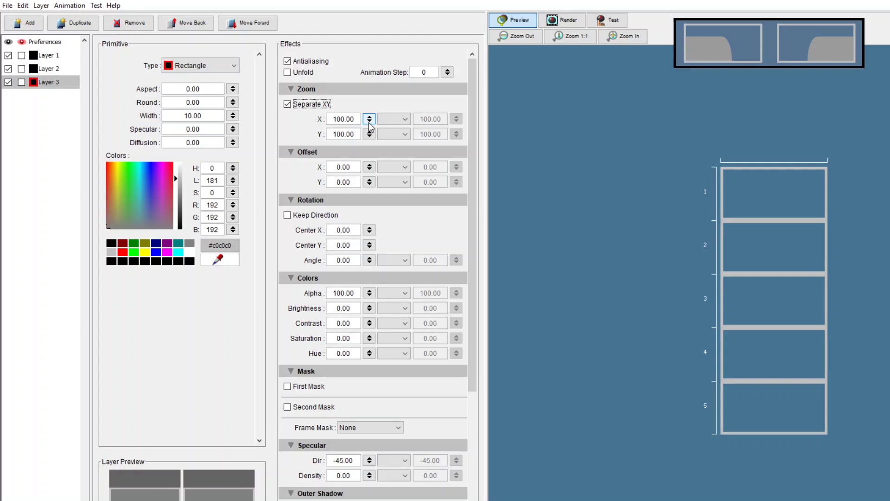
left_click_drag(370, 125, 370, 127)
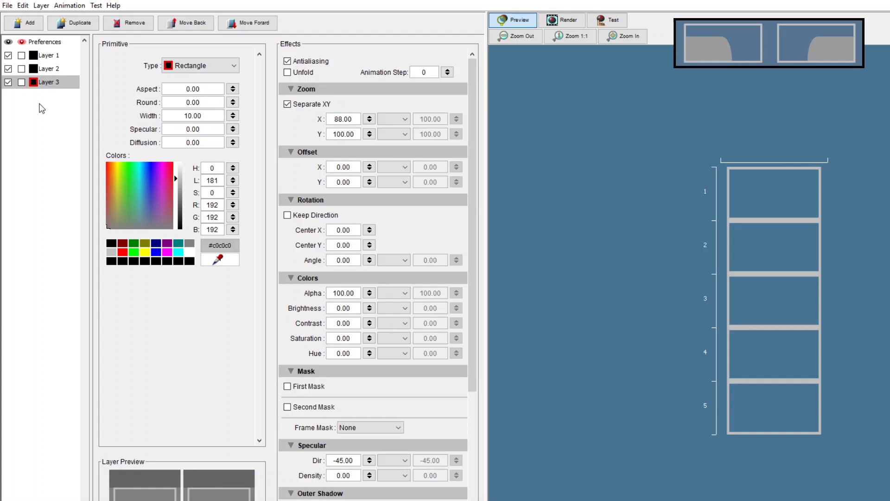
Set Layer 1's type to Shape, colour it grey #9b9b9b, and open its shape editor
left_click(53, 58)
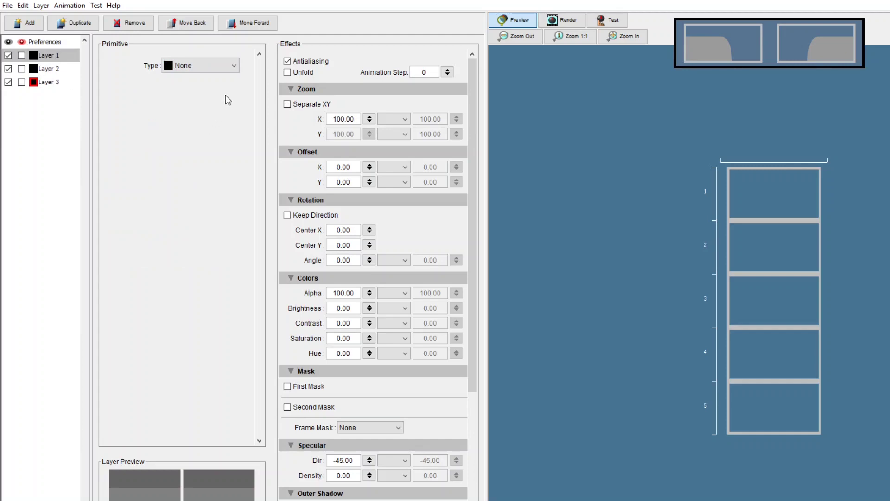
left_click(234, 66)
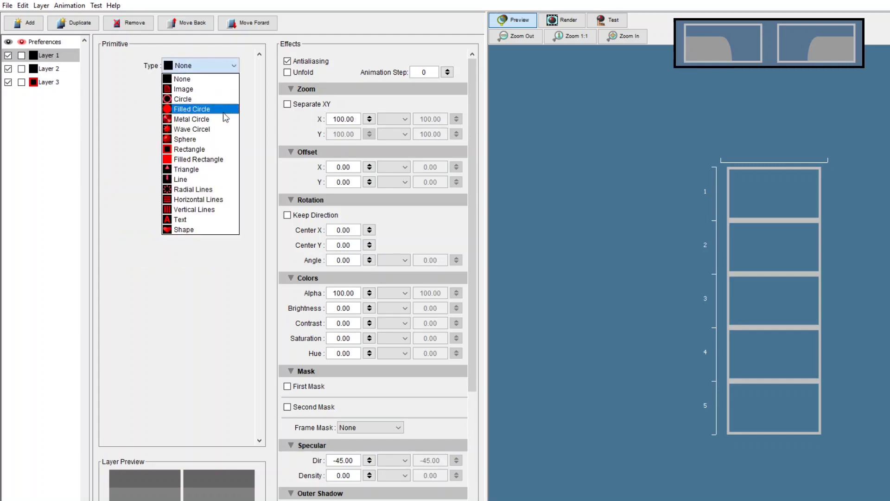
left_click(193, 231)
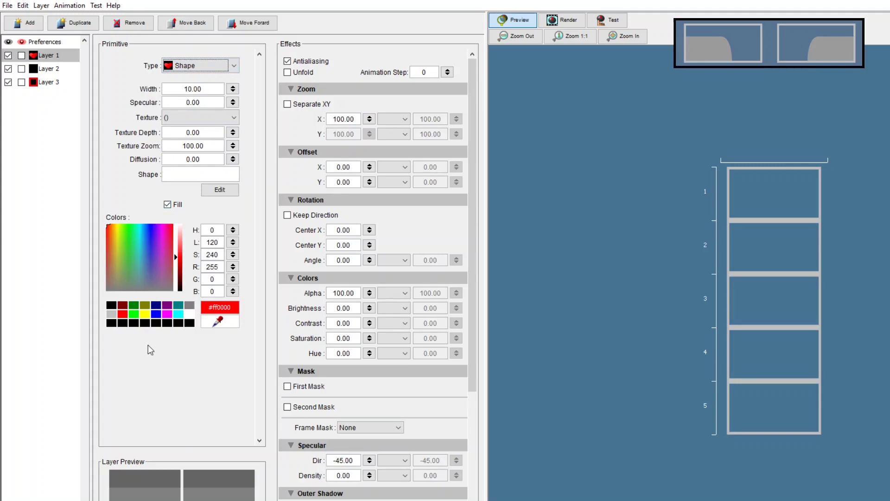
left_click(113, 315)
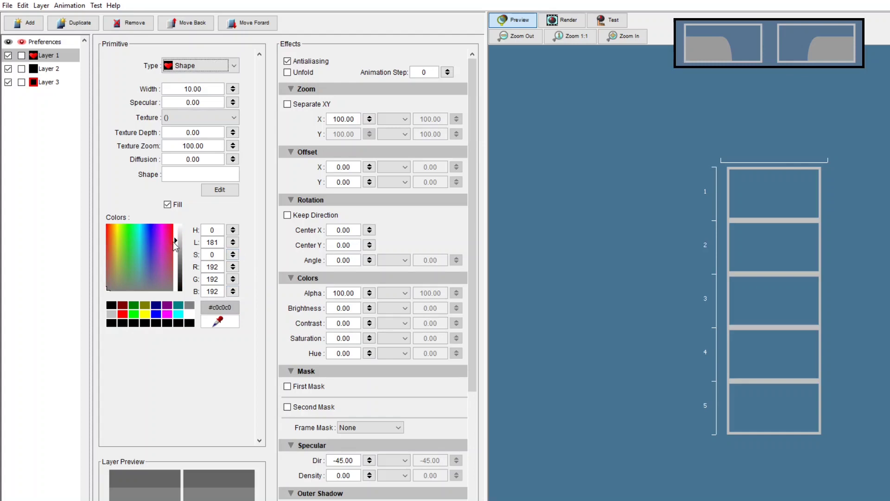
left_click_drag(174, 241, 176, 249)
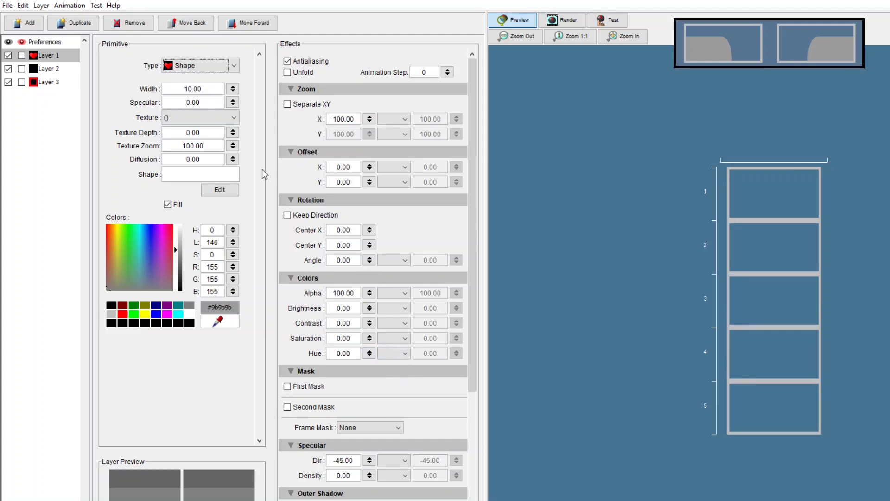
left_click(227, 193)
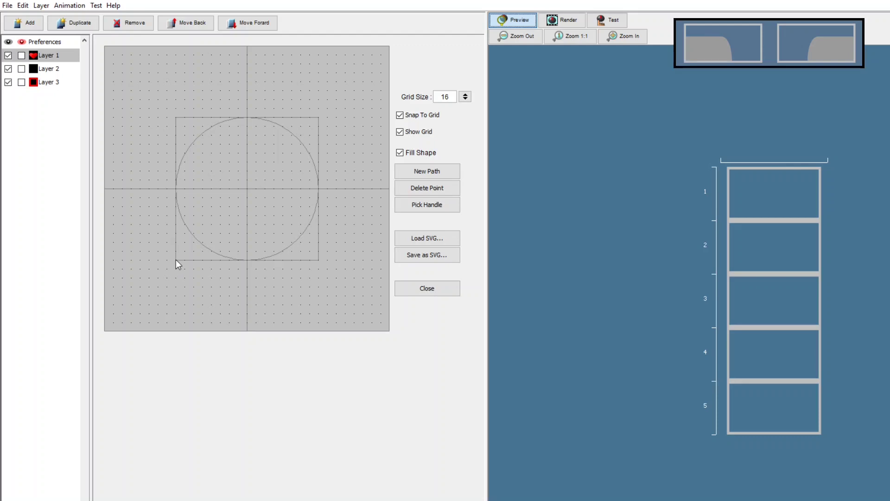
Draw a rectangular block and curve its upper-left handle into a steep left edge
left_click(193, 162)
left_click(319, 162)
left_click(319, 261)
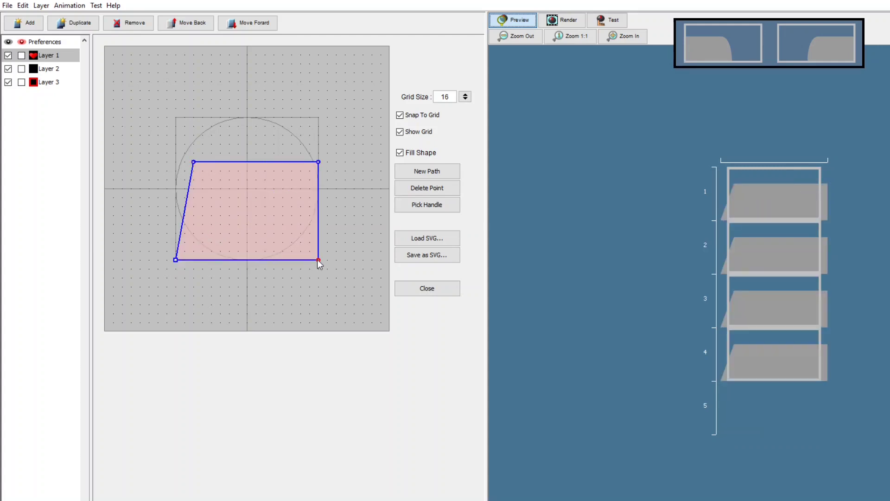
left_click(194, 163)
left_click(441, 211)
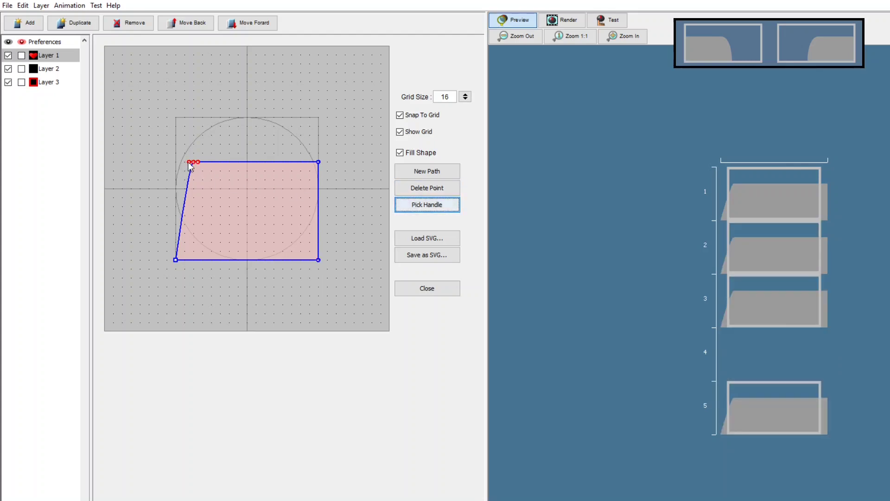
left_click_drag(189, 162, 178, 163)
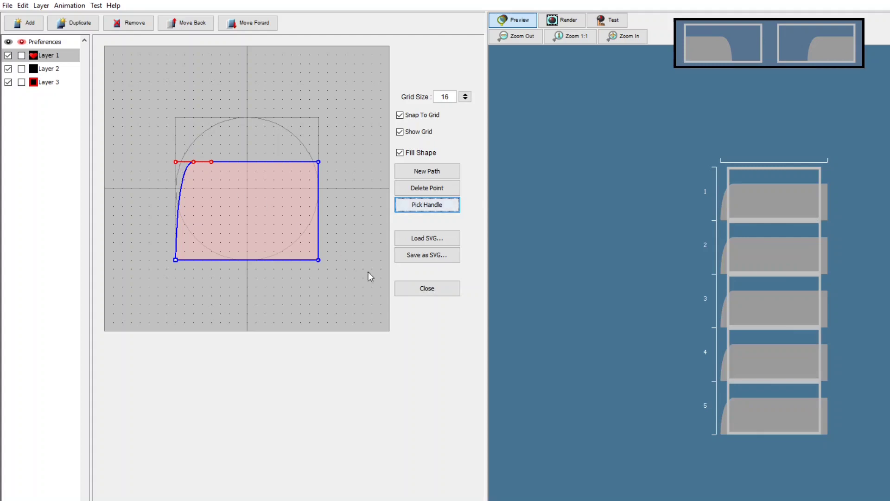
left_click(417, 290)
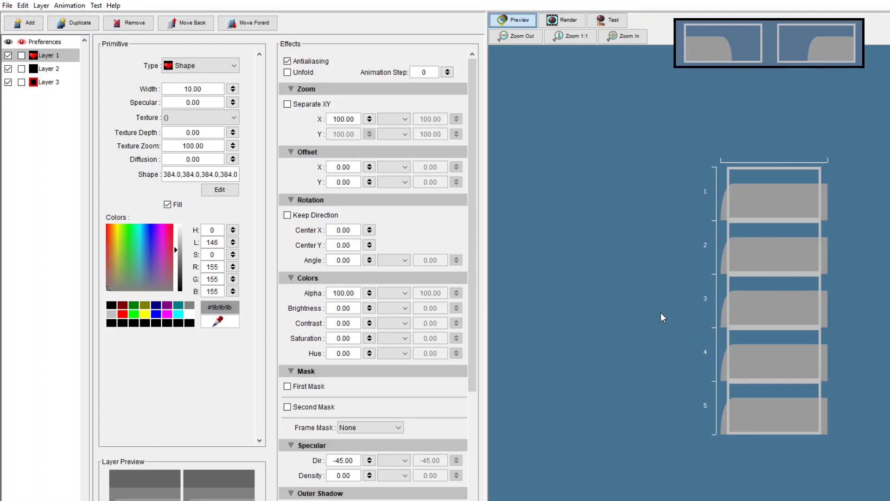
Enable Separate XY on Layer 1 and lower Zoom Y to 90, leaving X at 100
key("Tab")
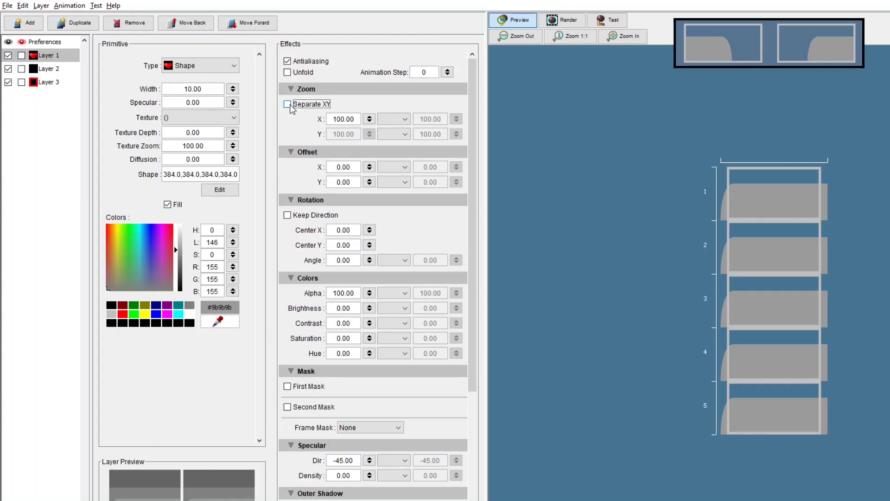
left_click(289, 106)
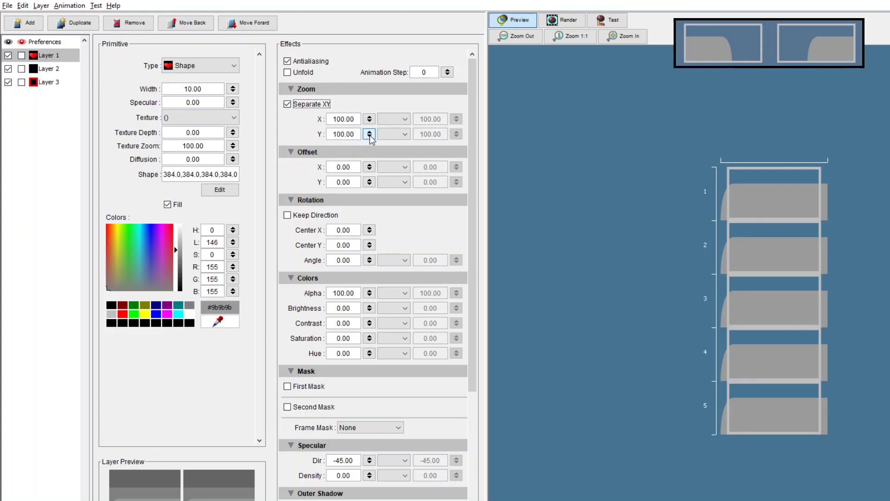
left_click_drag(371, 139, 371, 141)
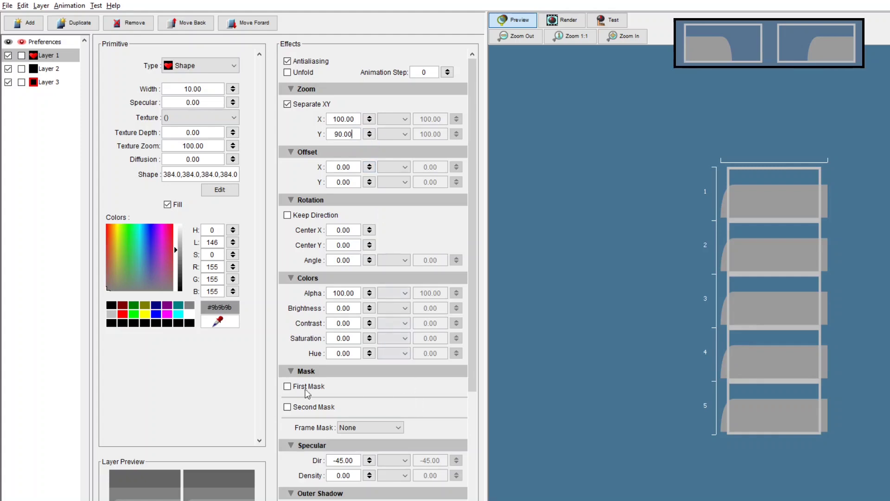
Turn on a Horizontal First Mask for Layer 1 with Start -83 and Stop 83
left_click(288, 388)
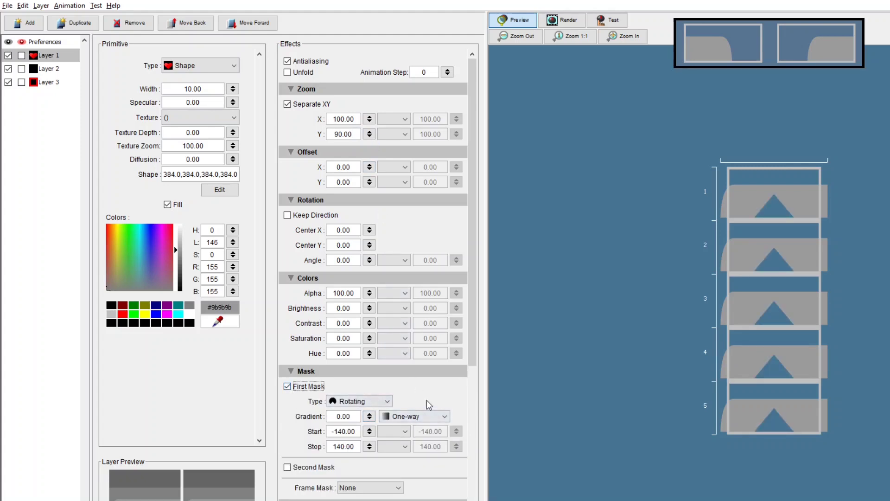
scroll(429, 404, "down", 1)
left_click(385, 368)
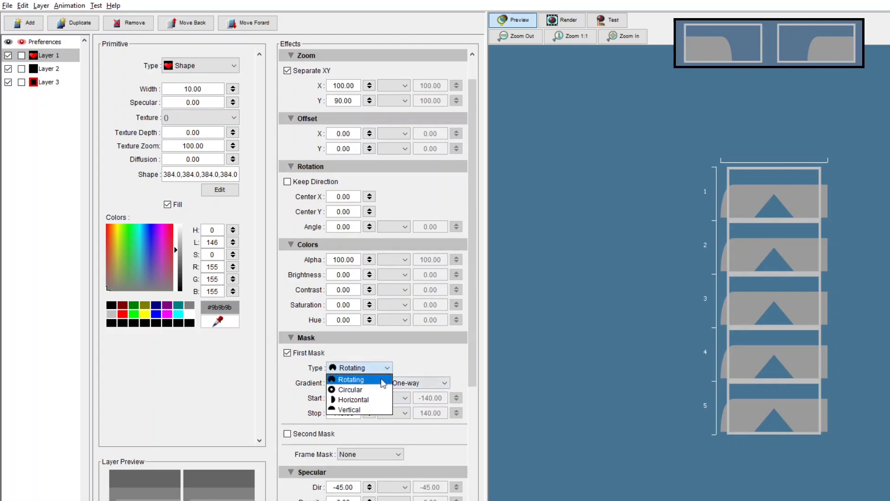
left_click(368, 401)
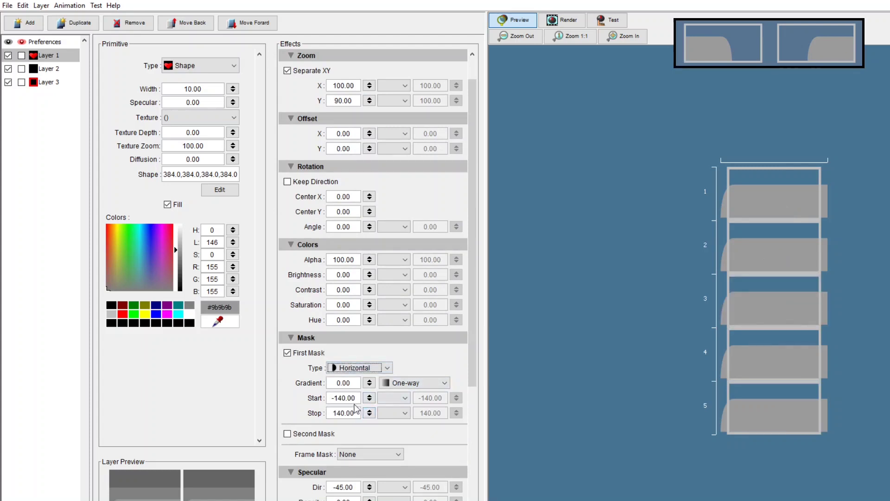
left_click_drag(369, 398, 376, 374)
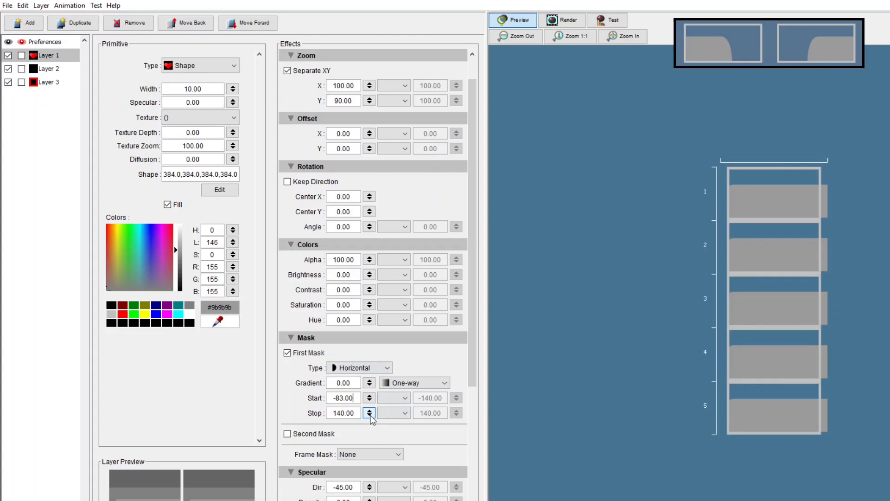
left_click_drag(371, 415, 367, 447)
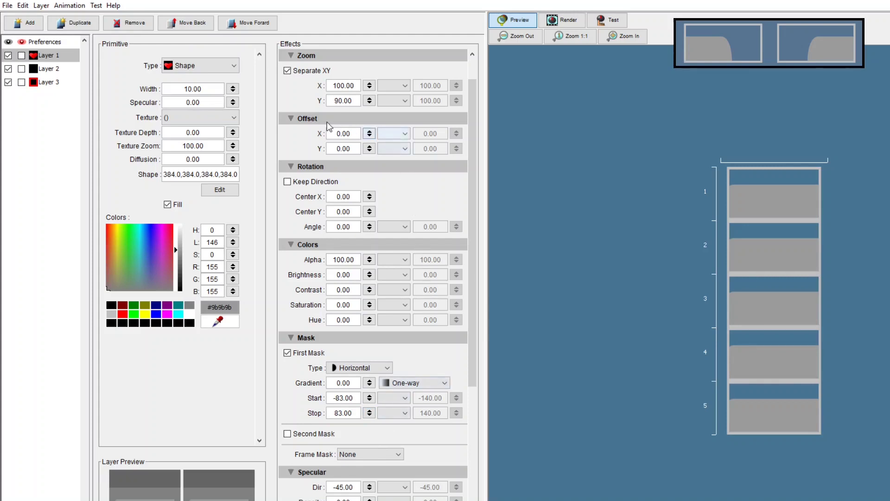
Make Layer 1's Offset X interpolate linearly from 0 to 80
left_click(406, 135)
left_click(397, 154)
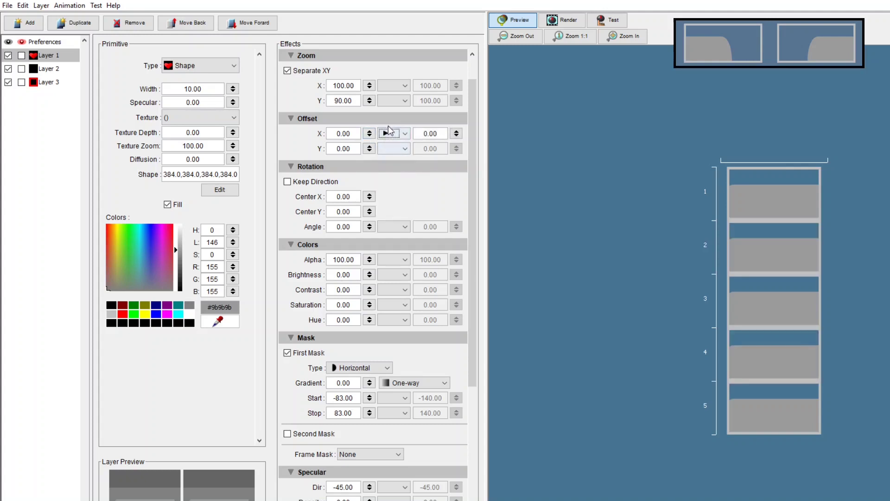
left_click(456, 136)
left_click_drag(457, 138, 460, 91)
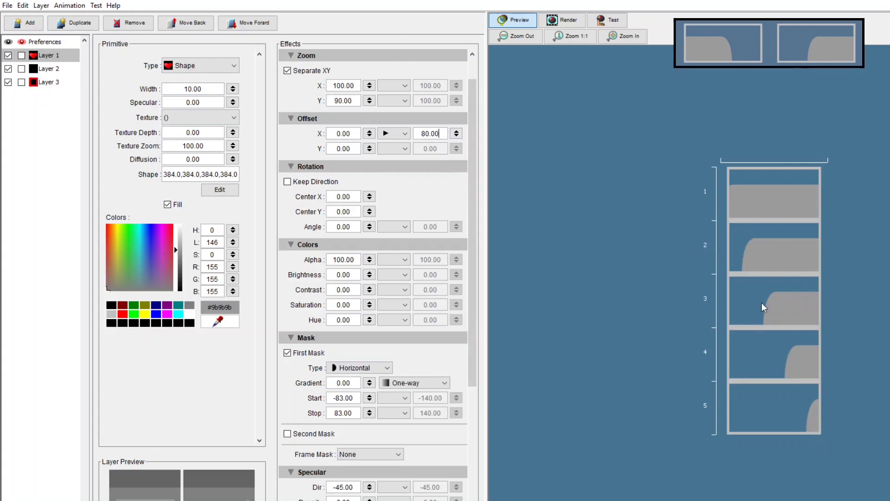
Test-play the sliding animation, return to preview, and select Layer 2
left_click(620, 24)
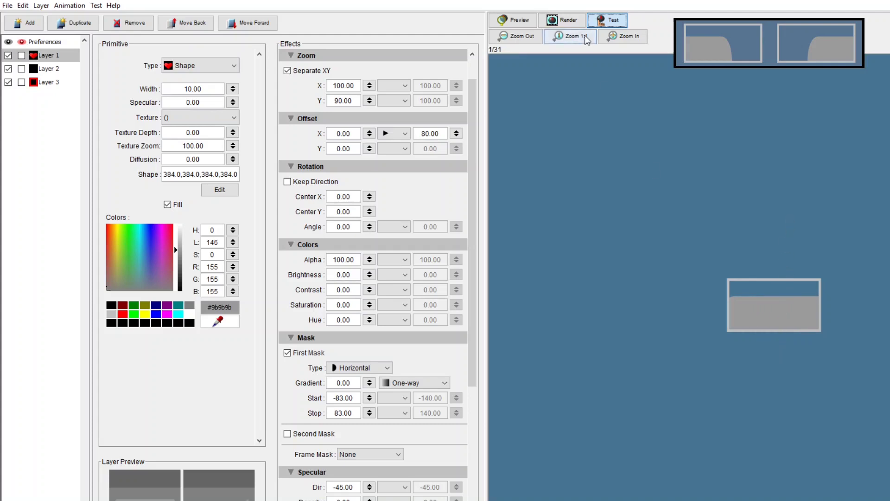
left_click(522, 21)
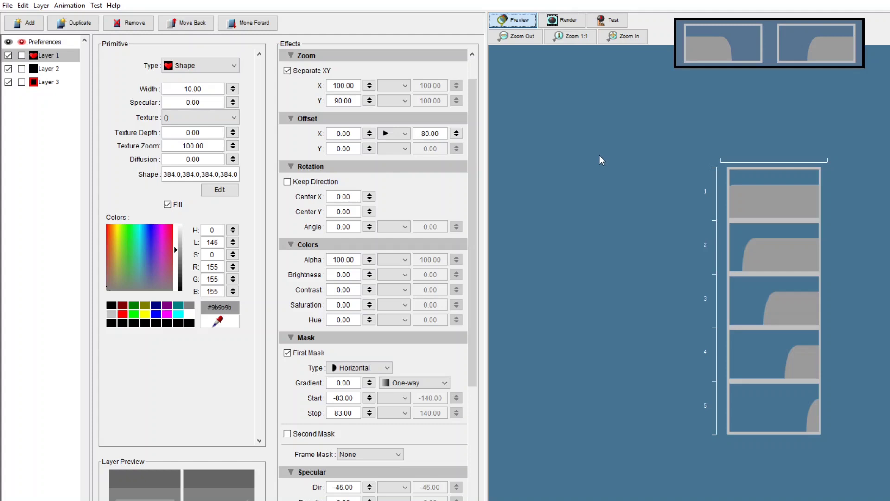
left_click(51, 74, "ctrl")
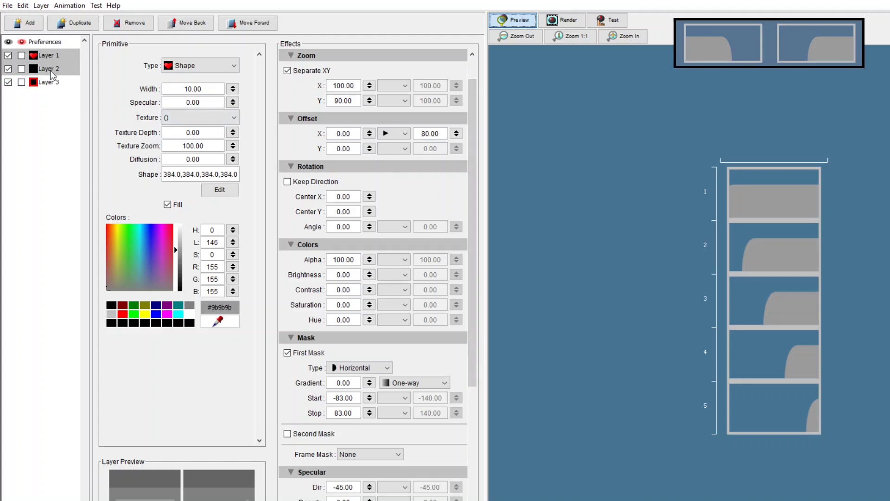
Make Layer 2 a Shape primitive filled grey #9b9b9b and open its shape editor
left_click(51, 72)
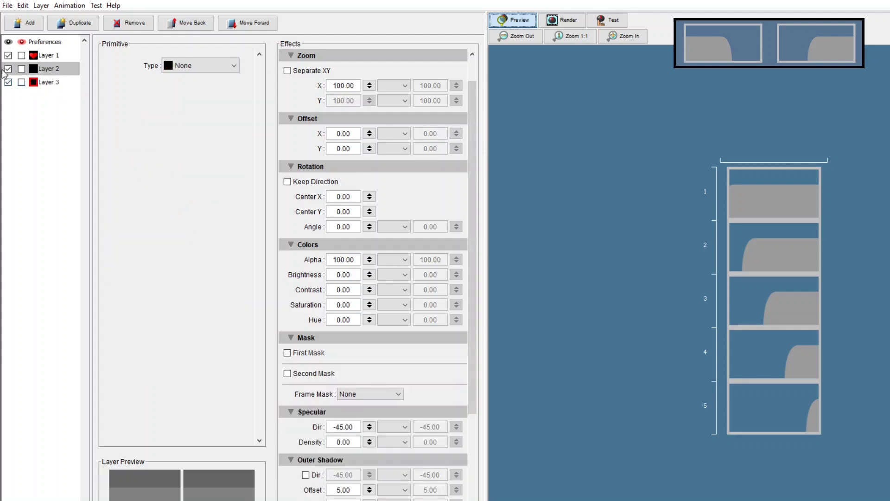
left_click(229, 68)
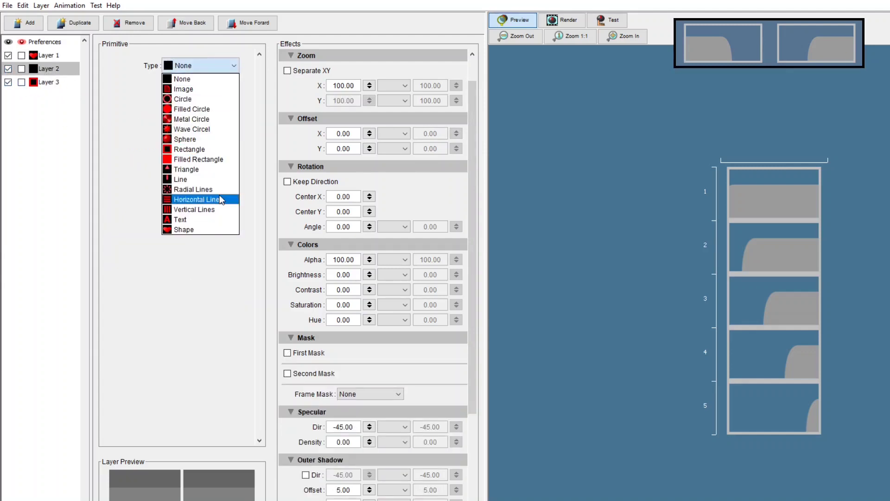
left_click(204, 230)
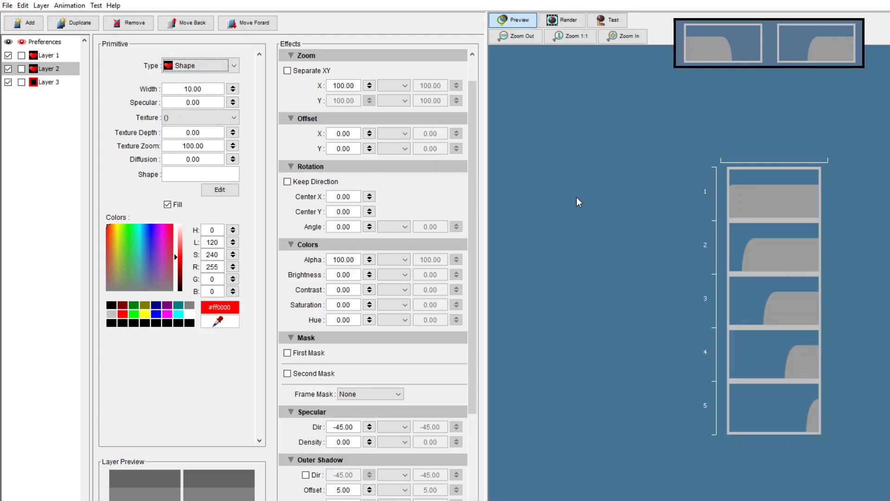
left_click(111, 314)
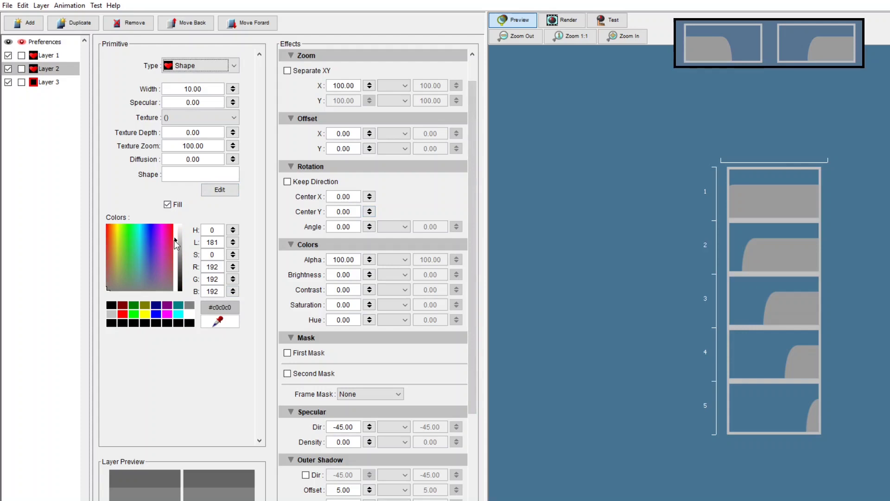
left_click_drag(177, 244, 177, 254)
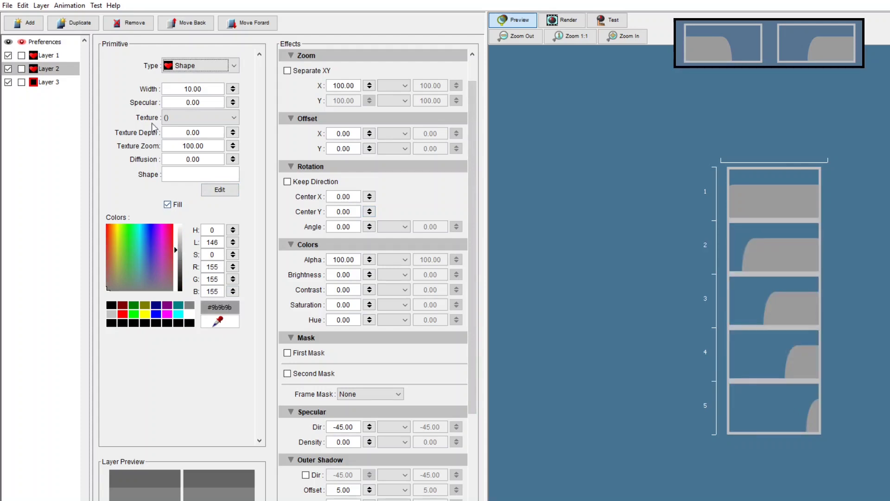
left_click(225, 190)
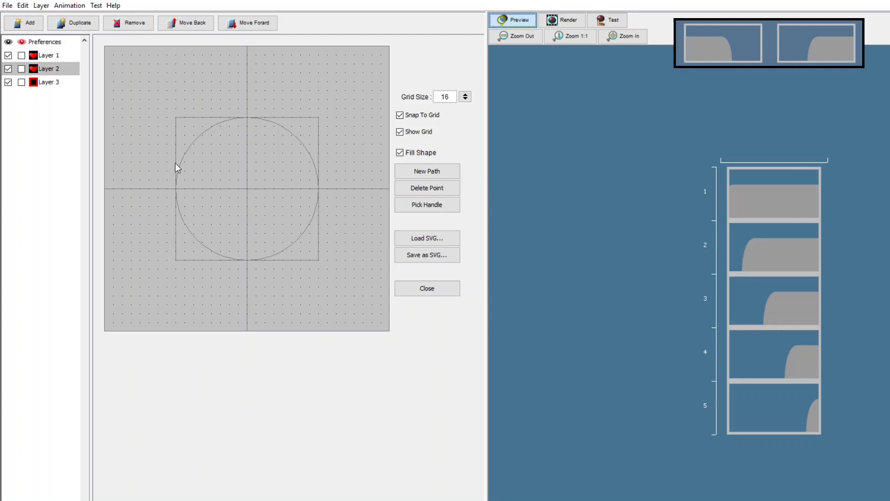
Draw a four-corner block outline and pull the top-right handle right to curve its right edge
left_click(176, 259)
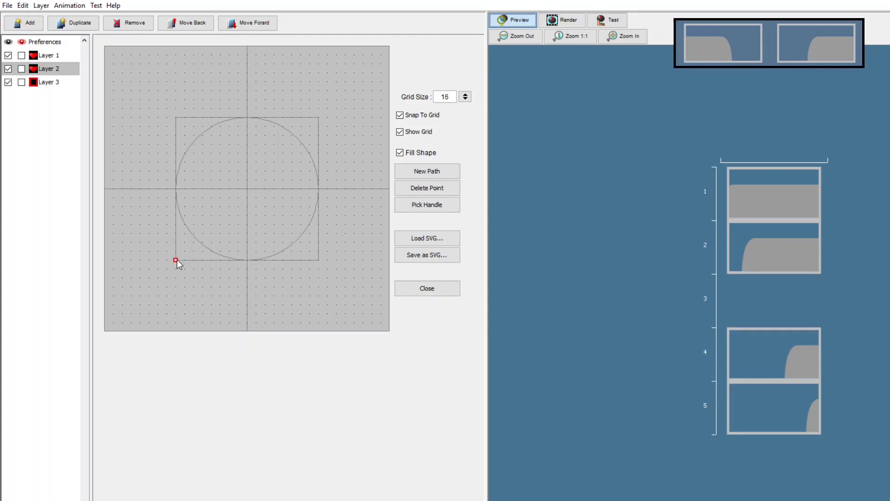
left_click(177, 161)
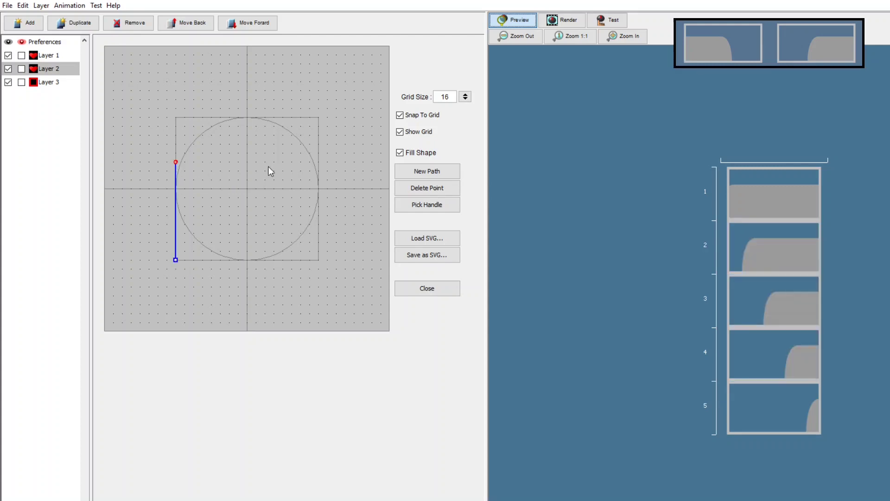
left_click(301, 162)
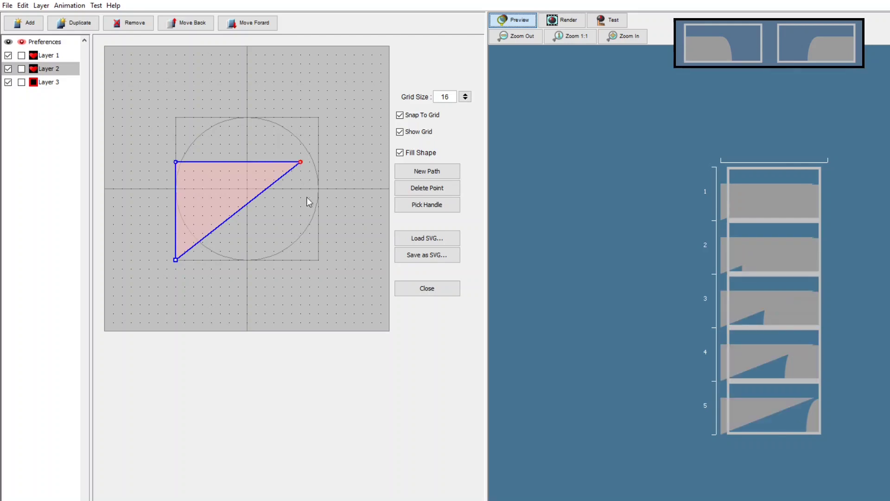
left_click(319, 260)
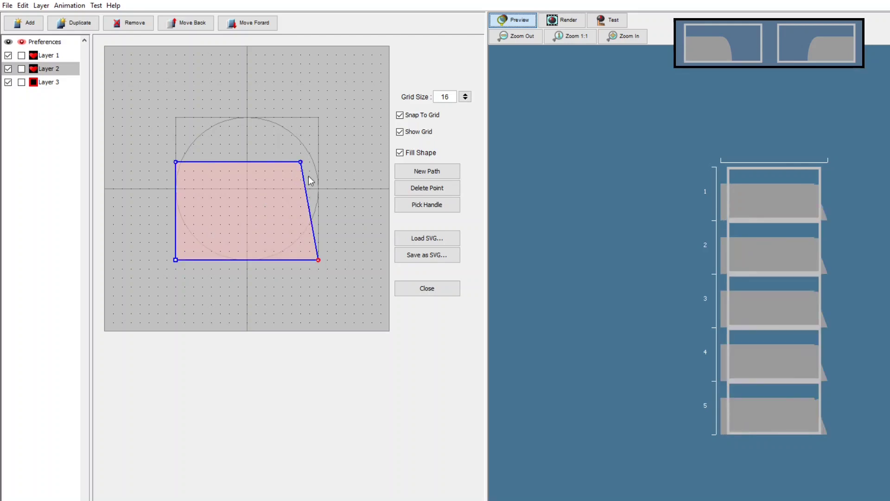
left_click(300, 162)
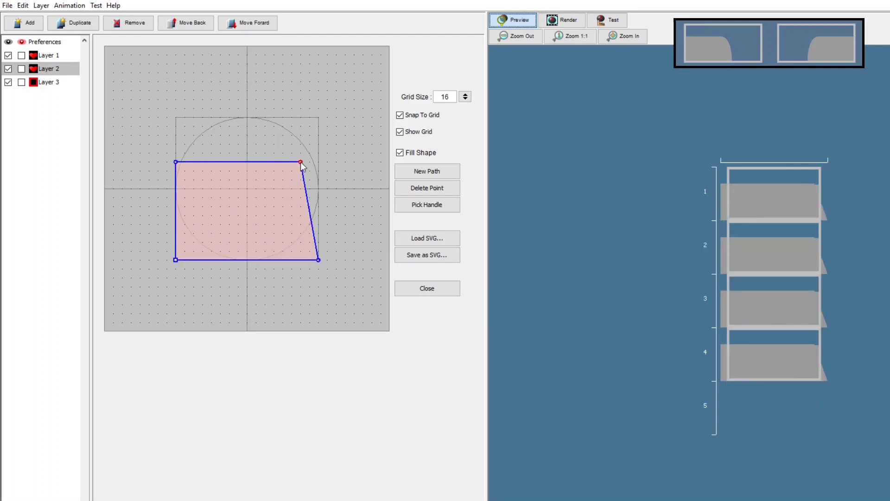
left_click(412, 207)
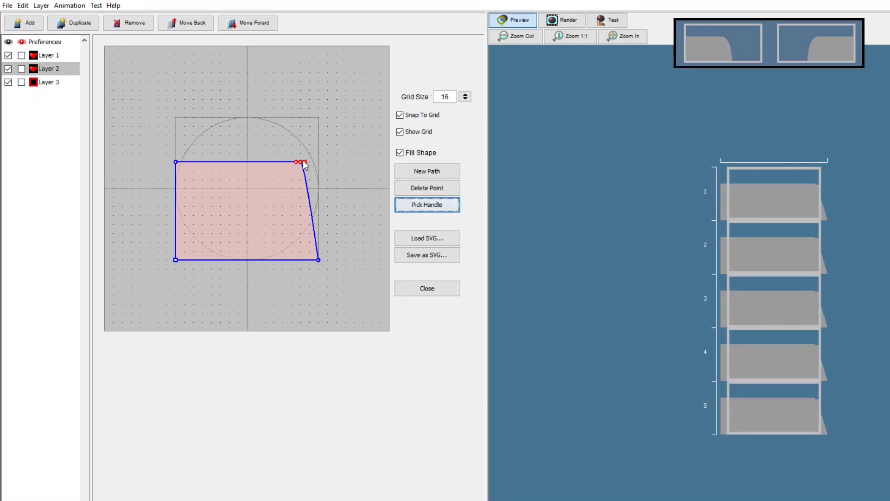
left_click_drag(304, 163, 318, 161)
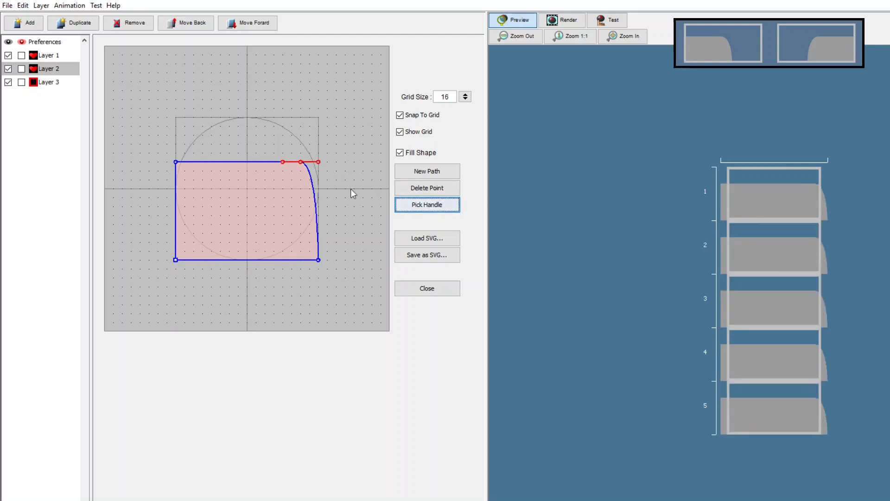
left_click(432, 293)
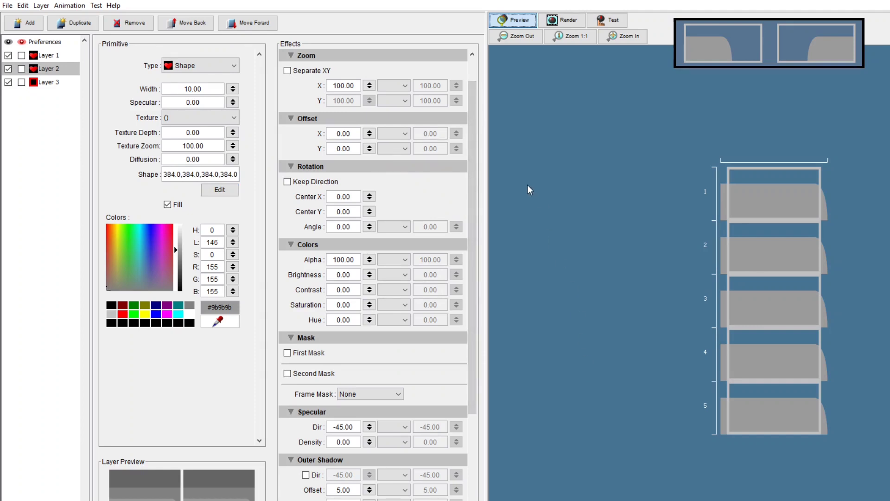
Enable Separate XY and reduce Layer 2's Zoom Y to 90
left_click(288, 71)
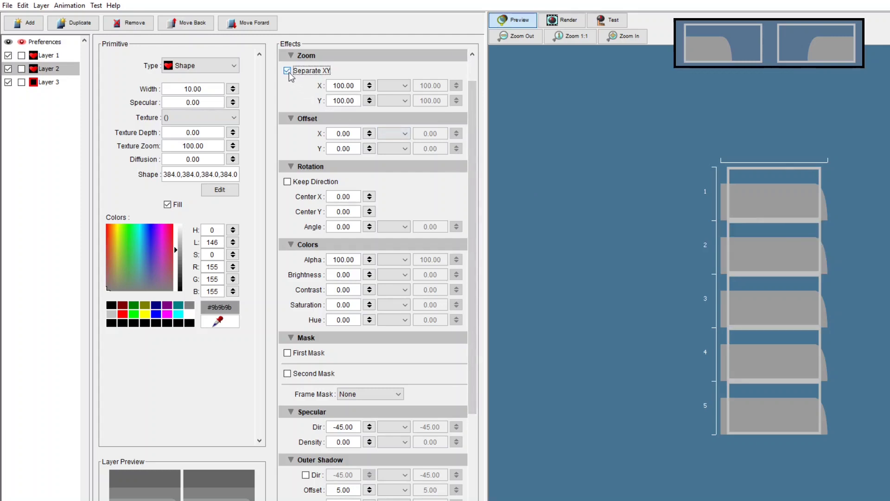
left_click(369, 102)
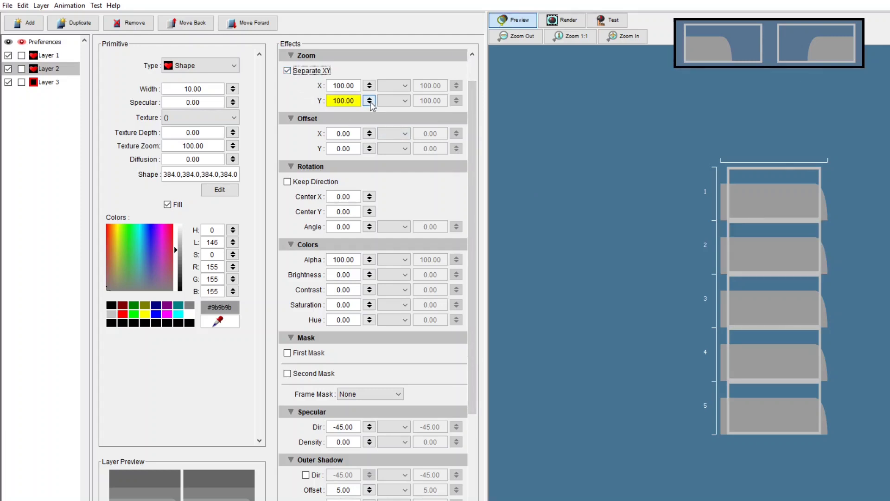
left_click_drag(371, 103, 369, 107)
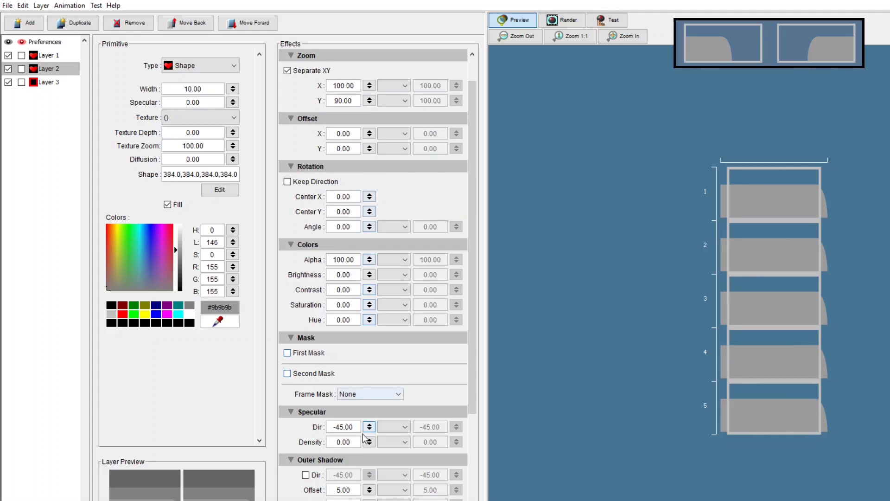
Enable a Horizontal First Mask with Start -83 and Stop 83
left_click(287, 352)
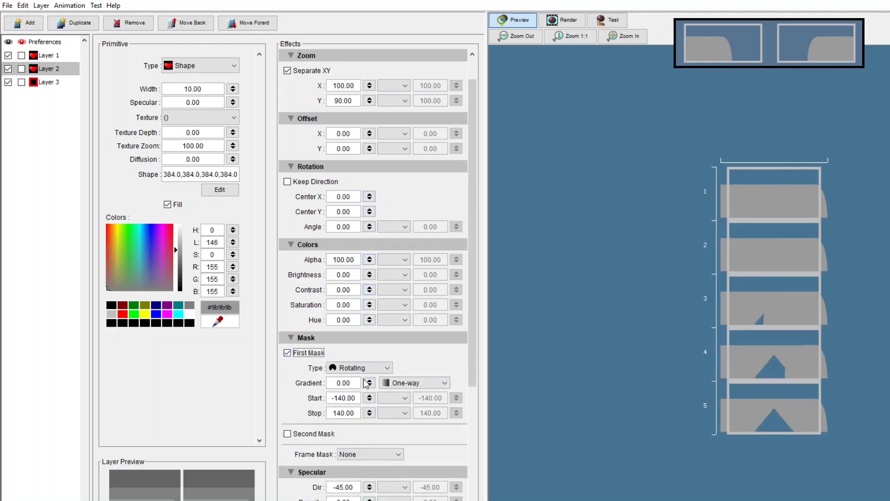
left_click(387, 368)
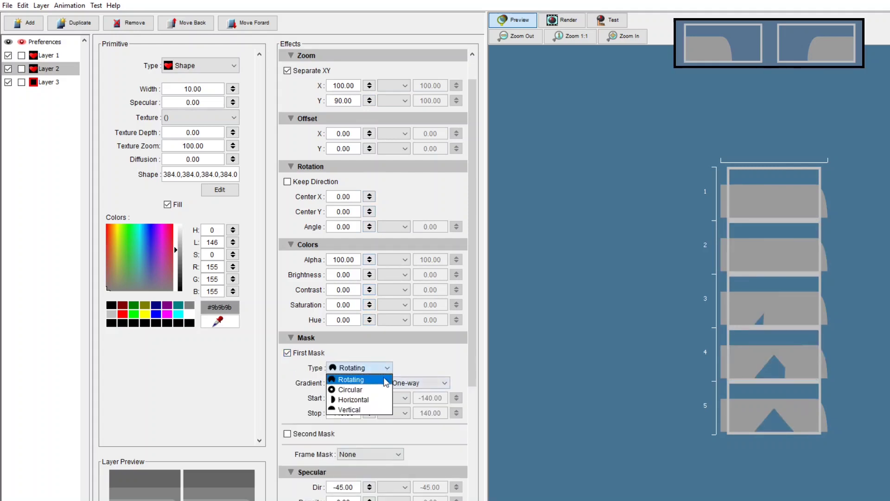
left_click(354, 400)
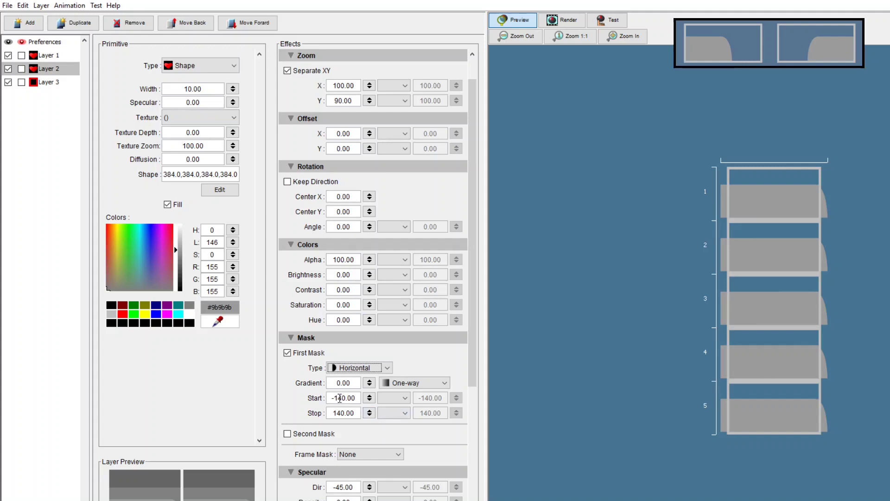
left_click_drag(371, 401, 369, 373)
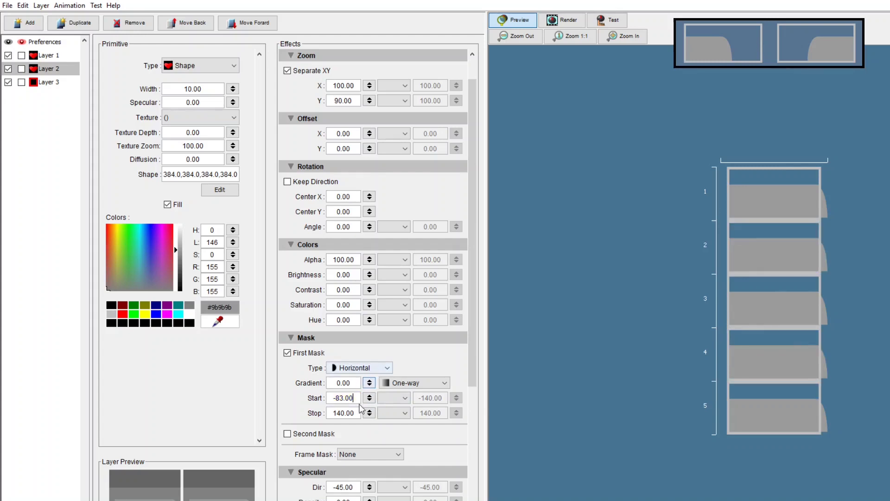
left_click_drag(369, 413, 369, 446)
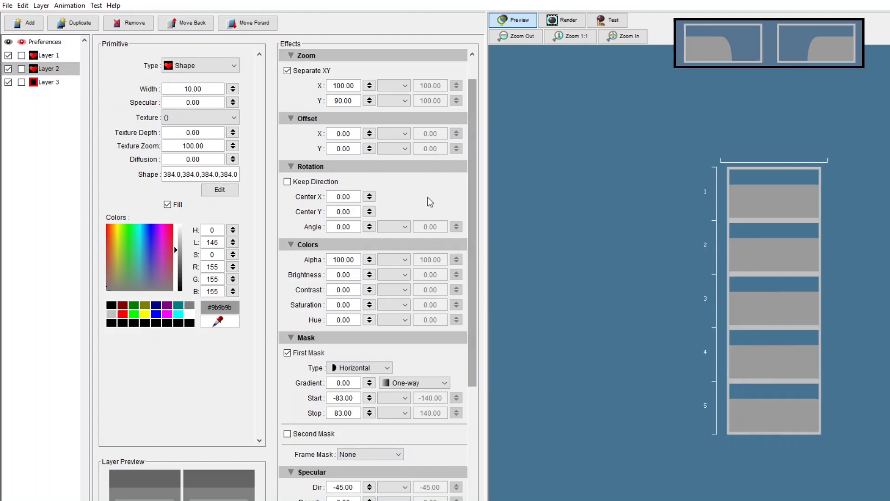
Animate Layer 2's Offset X from 0 to -80, hide Layer 1, and test-play it
left_click(405, 134)
left_click(394, 155)
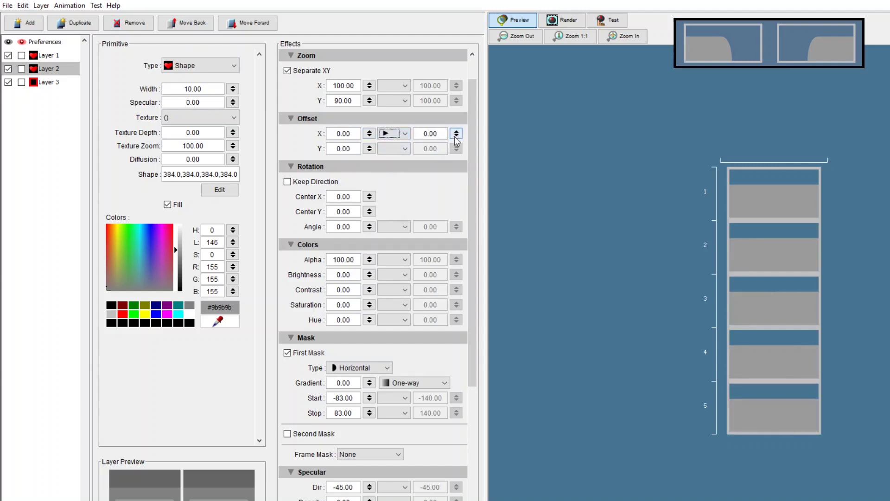
left_click(457, 133)
left_click_drag(457, 139, 458, 177)
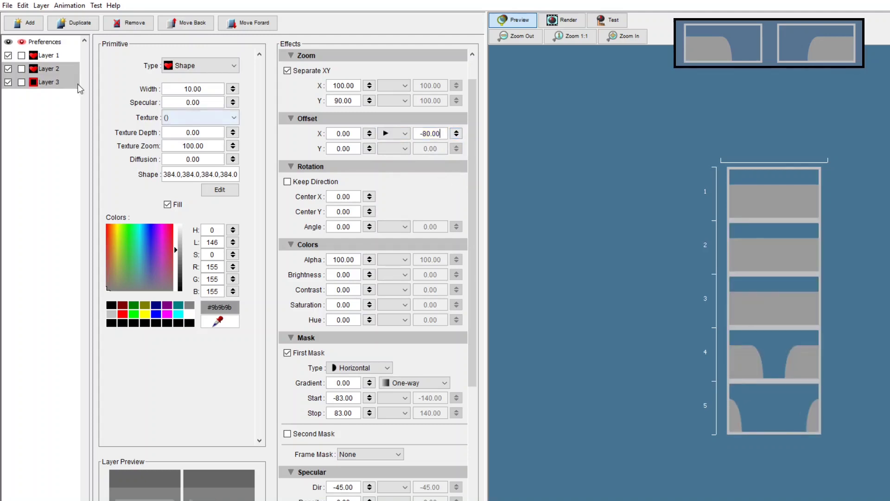
left_click(8, 56)
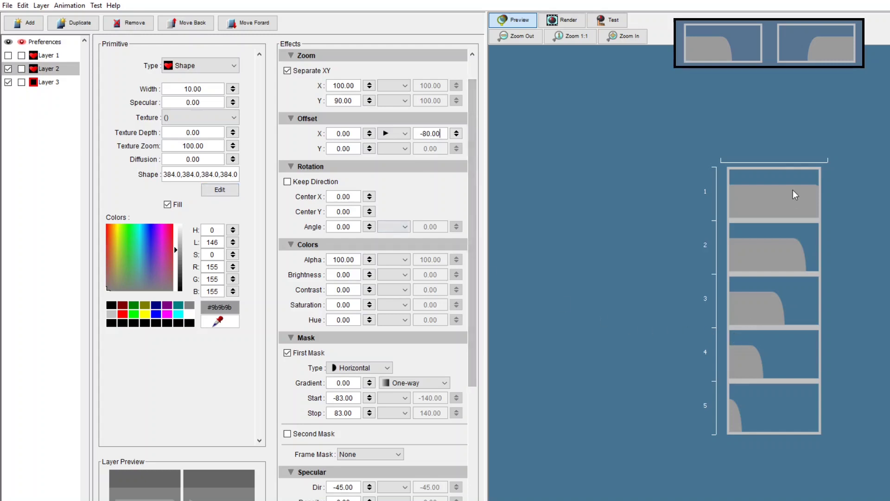
left_click(607, 21)
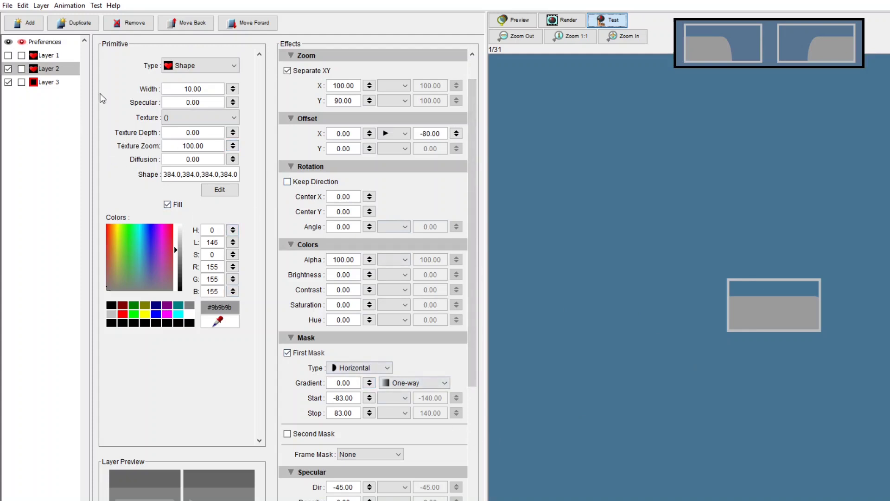
In Preferences, change the canvas from 192×96 to 64×32 and render frames from 31 to 128
left_click(8, 6)
left_click(50, 162)
left_click(53, 42)
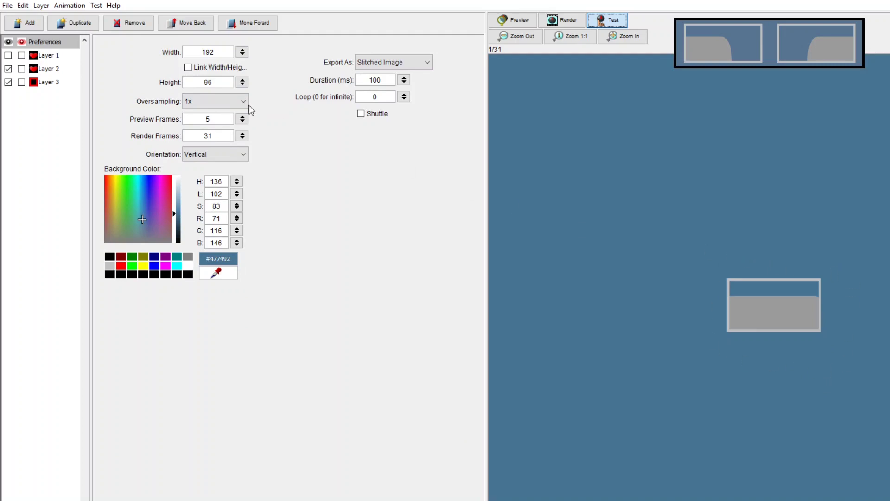
left_click_drag(214, 51, 199, 50)
type("64")
double_click(205, 80)
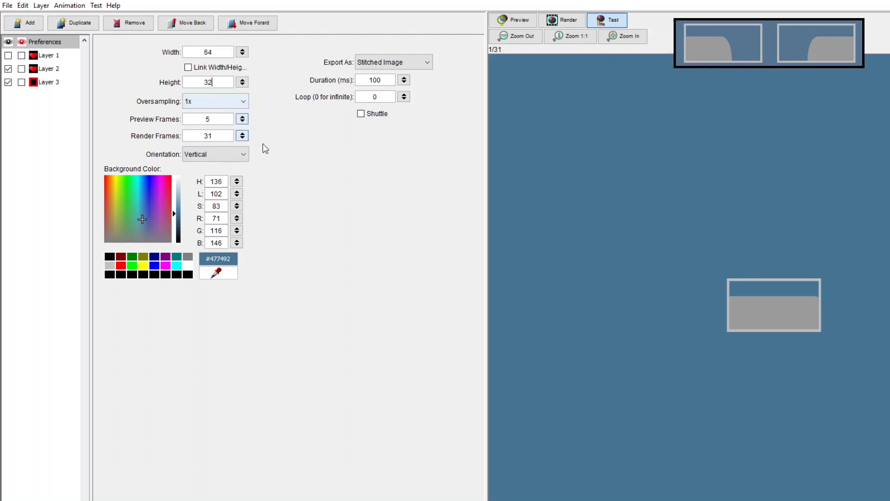
left_click_drag(206, 136, 229, 136)
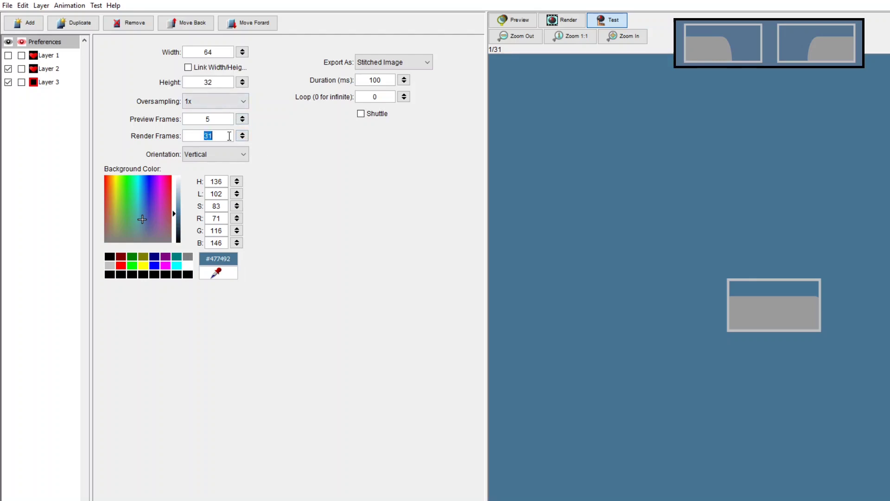
type("128")
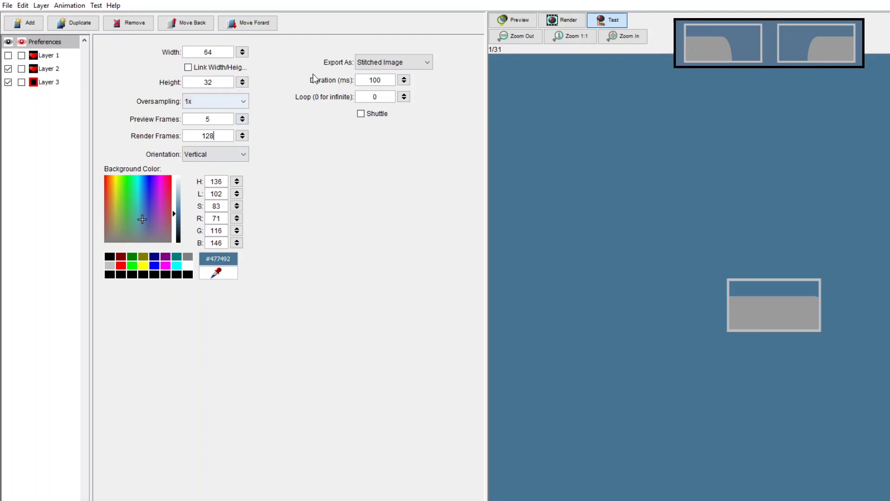
Preview the five-frame strip, then test-play all 128 frames of the 64×32 animation
left_click(530, 20)
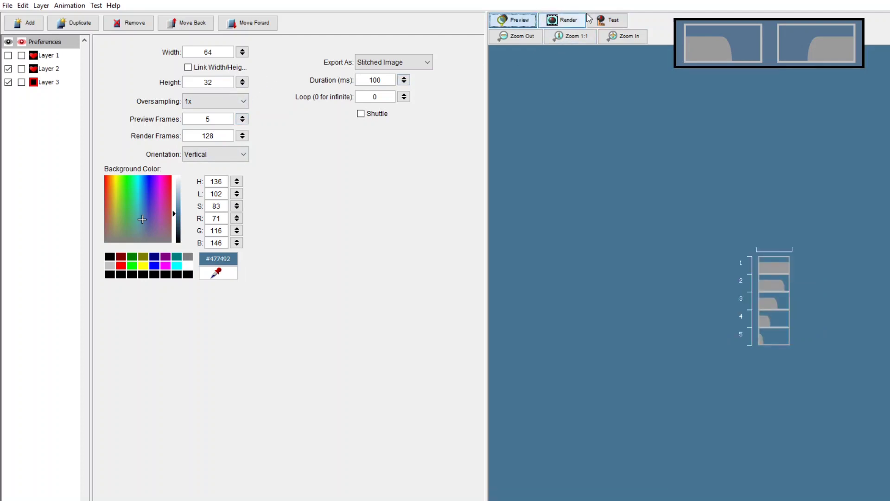
left_click(605, 20)
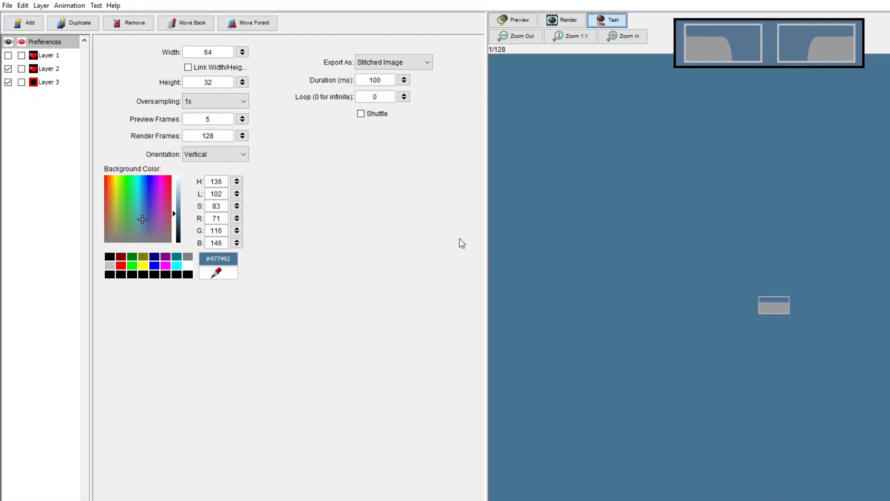
left_click(7, 5)
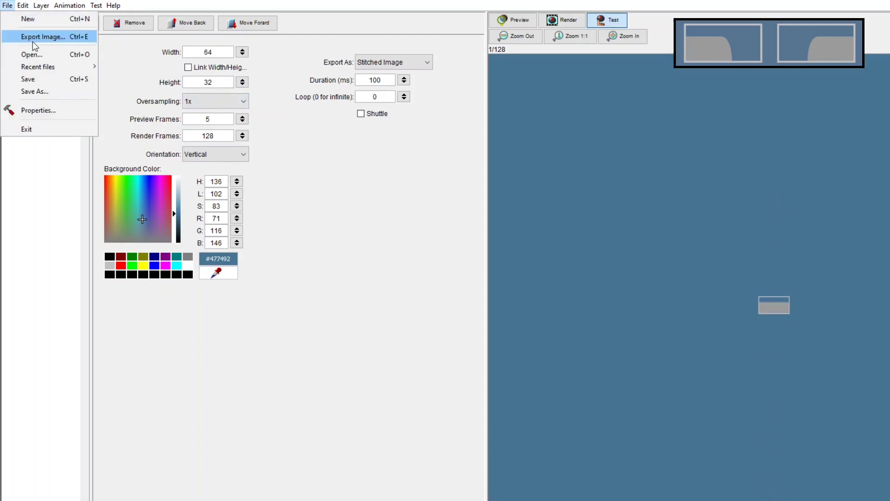
left_click(114, 5)
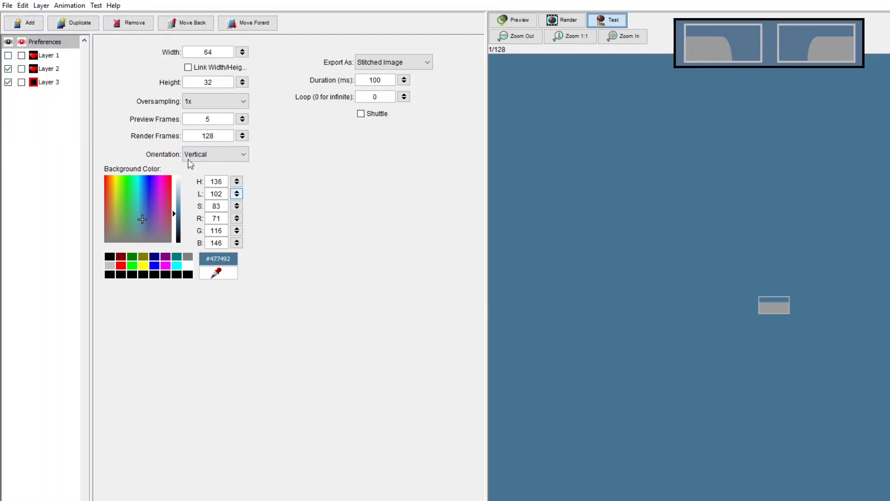
Hide Layer 2 and make Layer 1 visible again, leaving the File menu unused
left_click(9, 68)
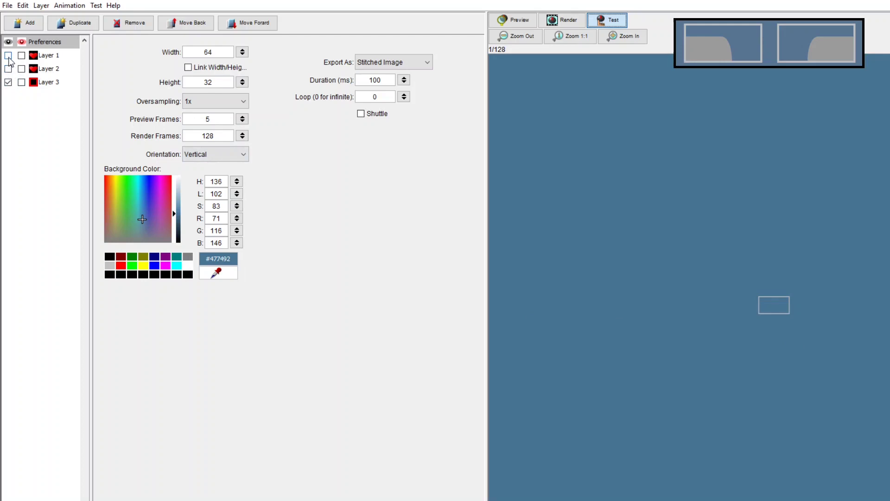
left_click(9, 55)
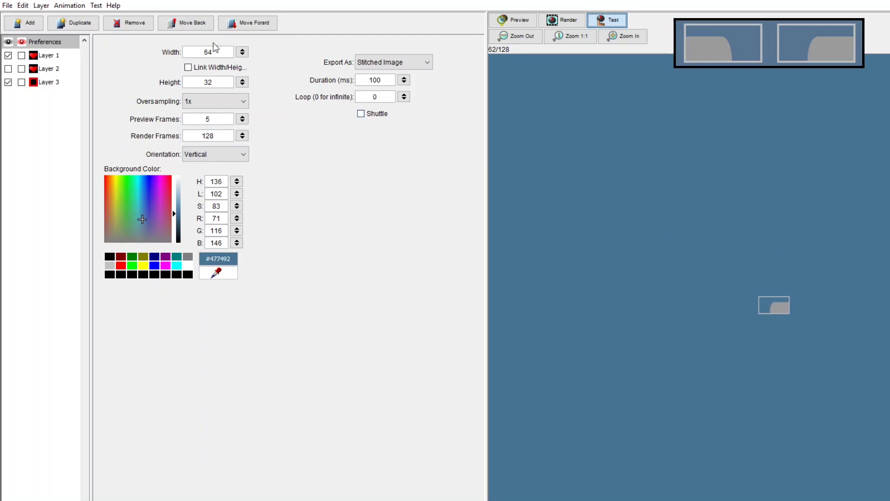
left_click(7, 5)
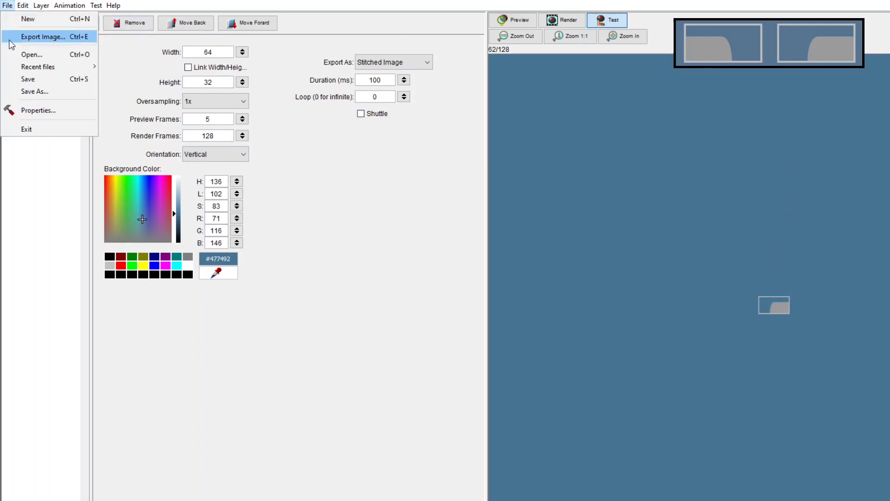
left_click(156, 3)
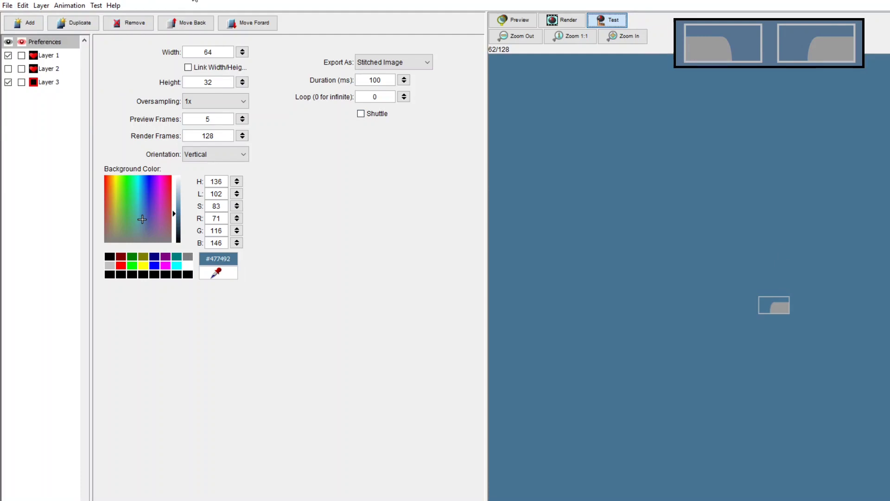